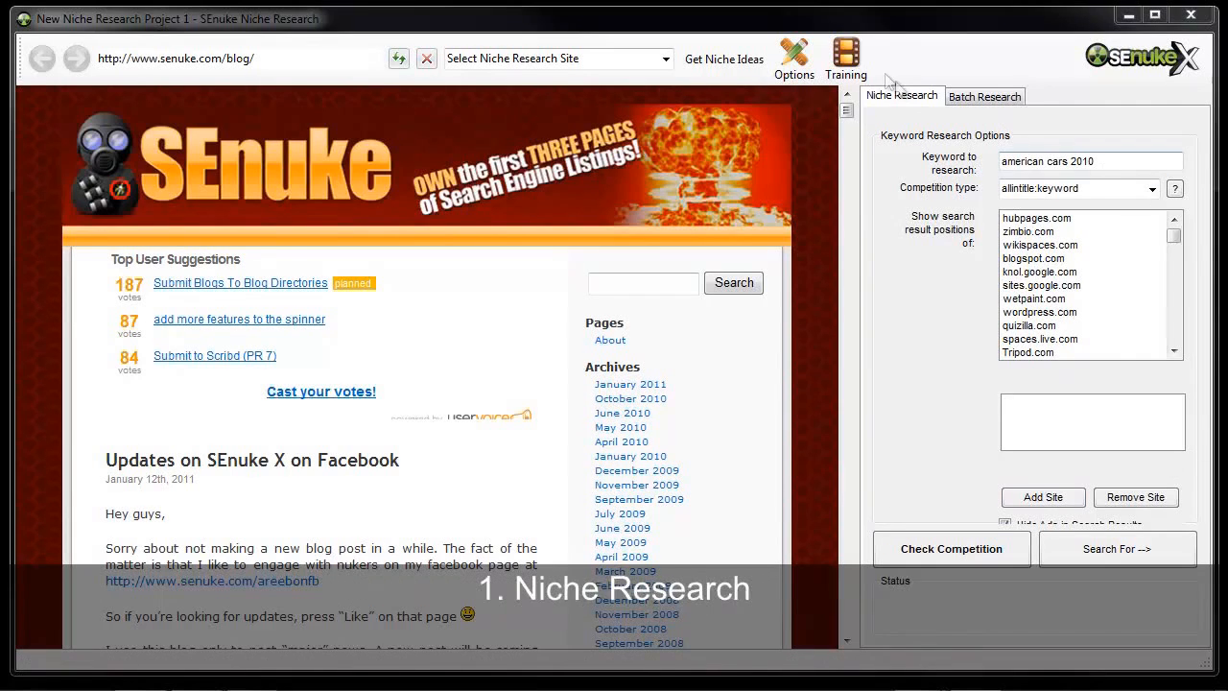
{"action": "left_click", "coordinate": [1139, 551]}
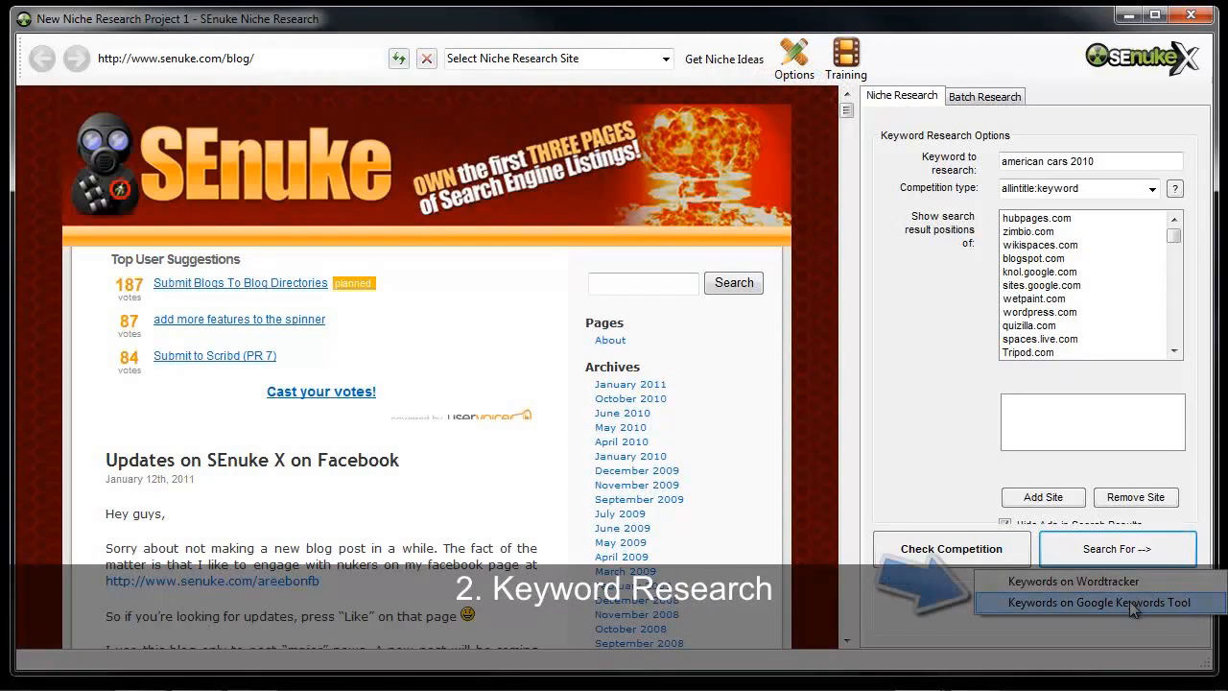
{"action": "left_click", "coordinate": [972, 99]}
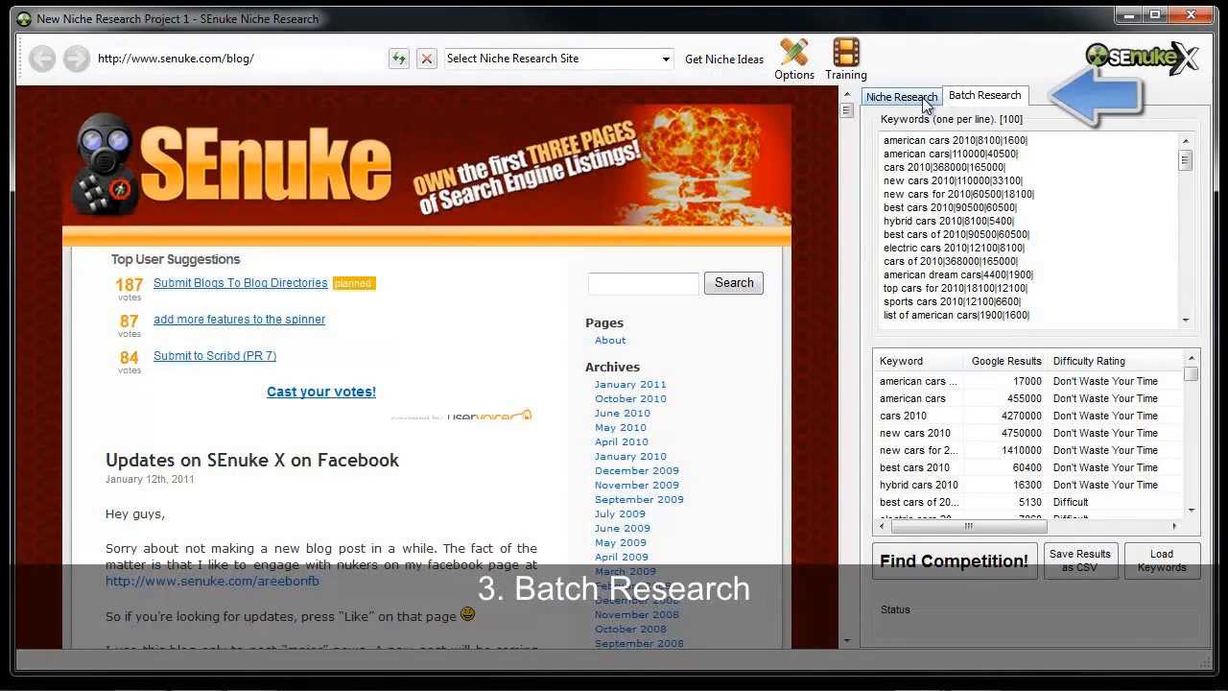
{"action": "left_click", "coordinate": [923, 97]}
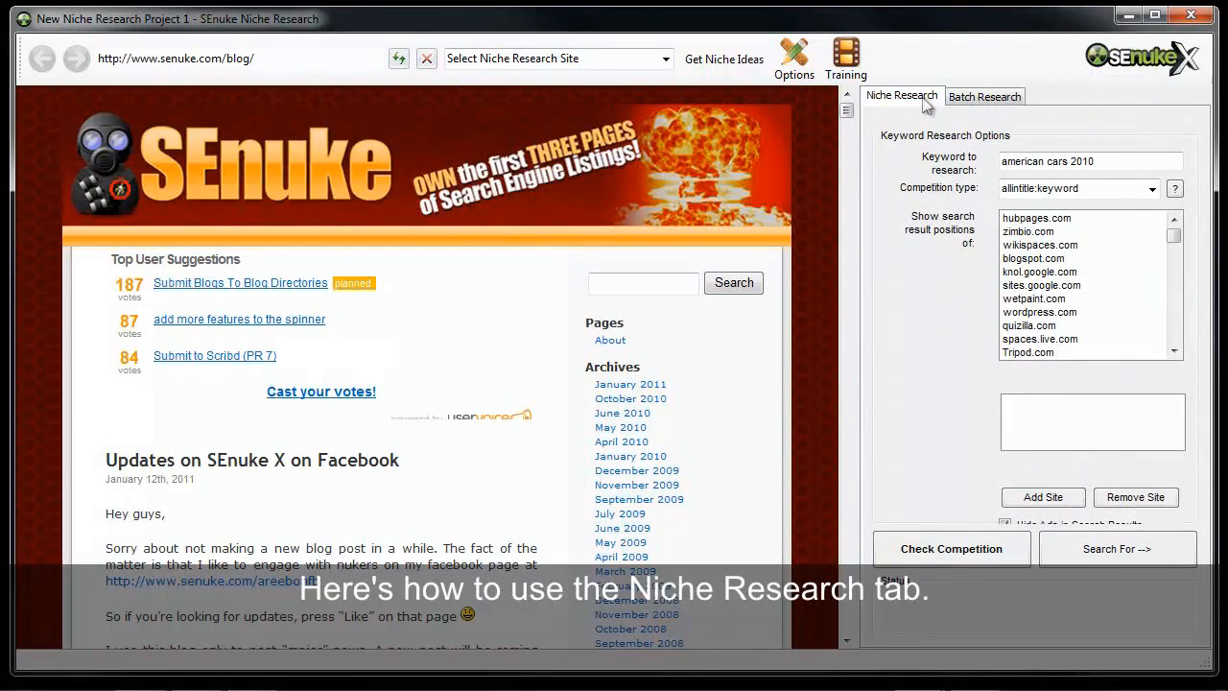
Step: Try the "keyword" competition type for the keyword american cars 2010, and return to allintitle:keyword
{"action": "left_click_drag", "start_coordinate": [1124, 161], "coordinate": [961, 142]}
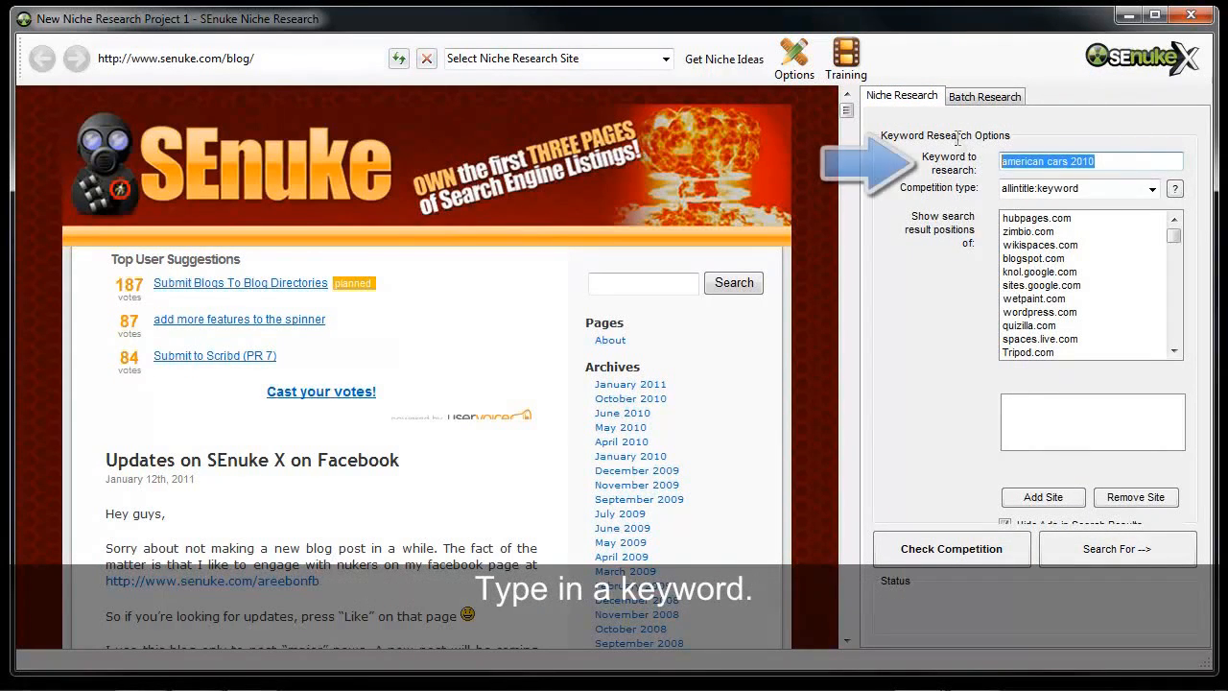
{"action": "key", "text": "Tab"}
{"action": "left_click", "coordinate": [1125, 197]}
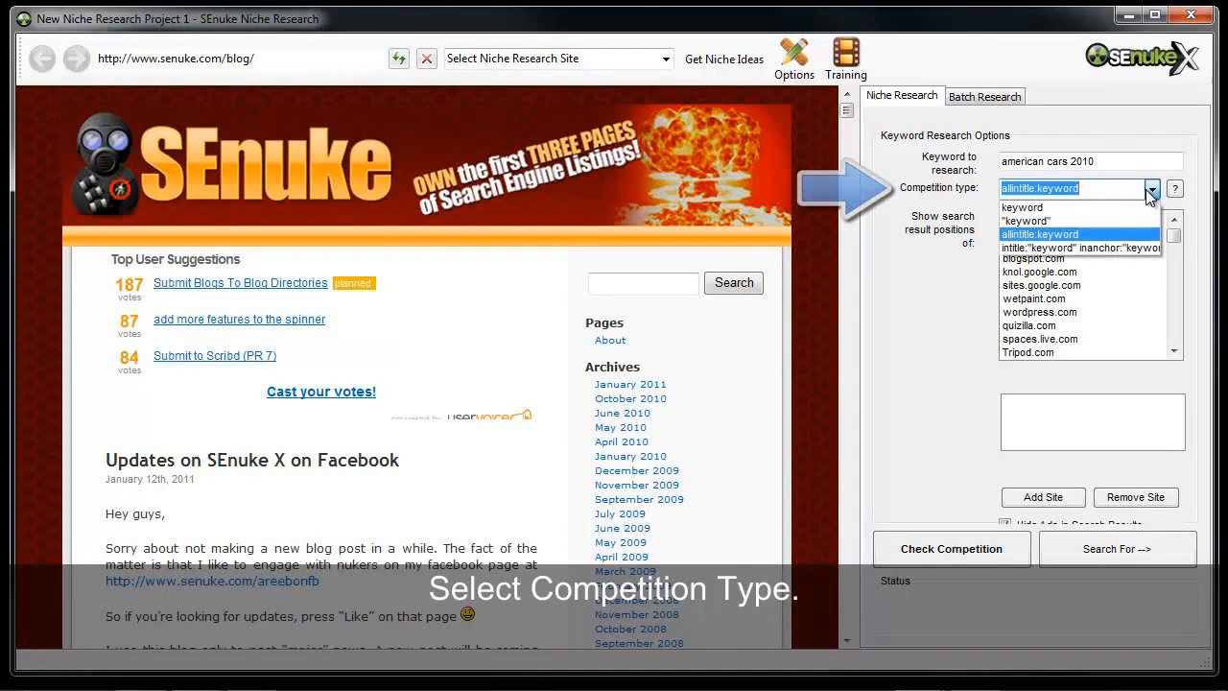
{"action": "left_click", "coordinate": [1030, 224]}
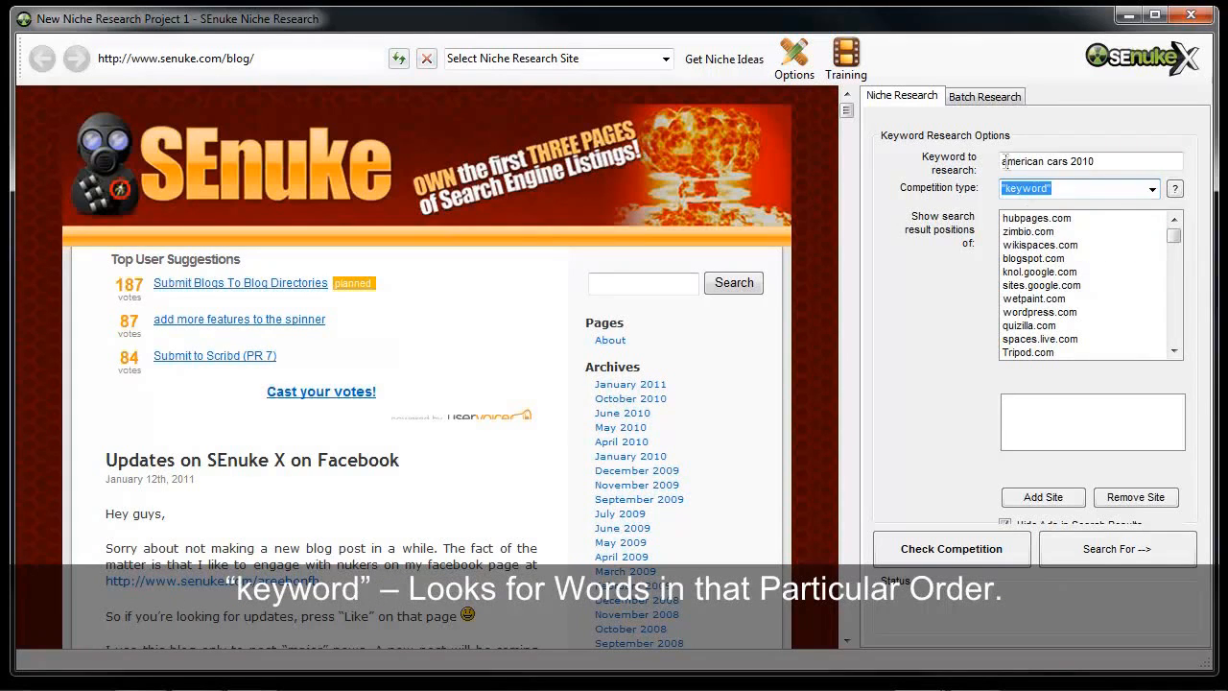
{"action": "left_click", "coordinate": [1152, 189]}
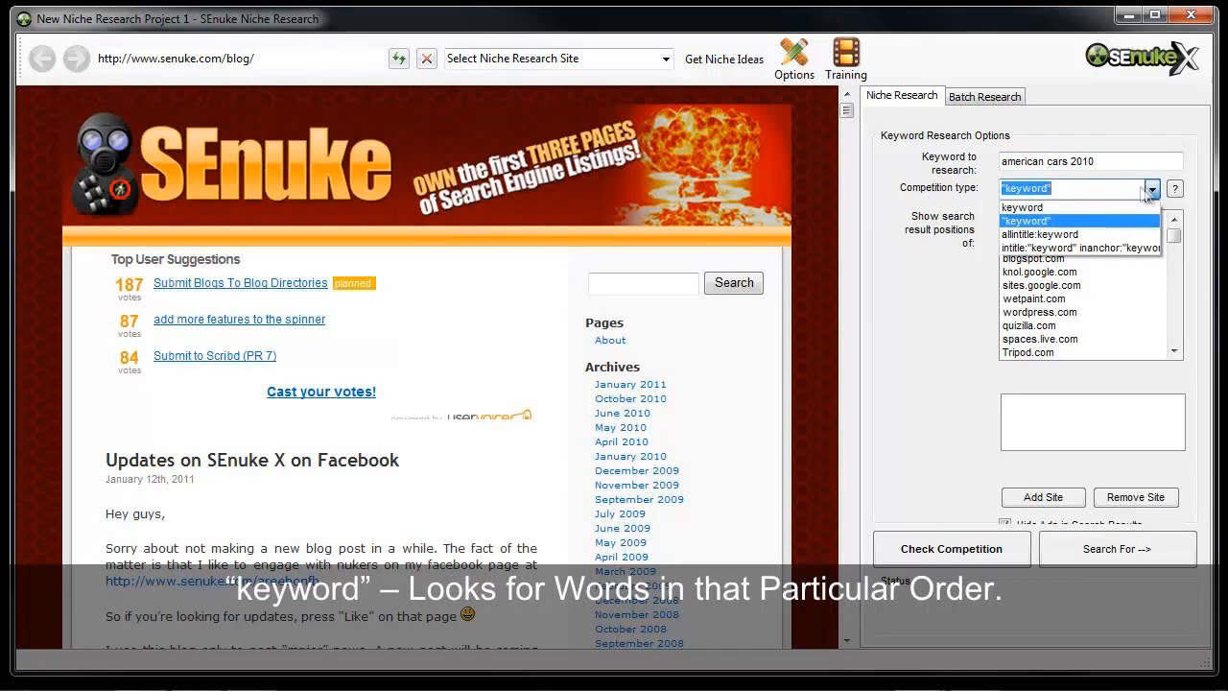
{"action": "left_click", "coordinate": [1050, 236]}
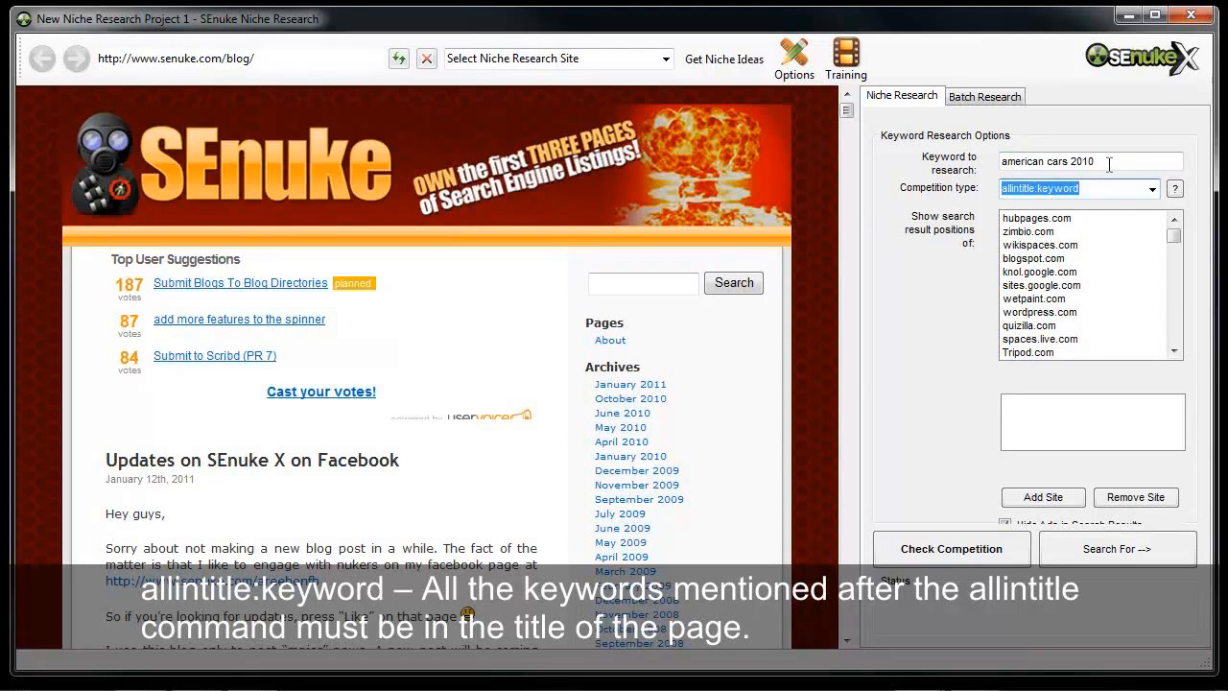
Step: Set the competition type to intitle:"keyword" inanchor:"keyword"
{"action": "left_click", "coordinate": [1153, 190]}
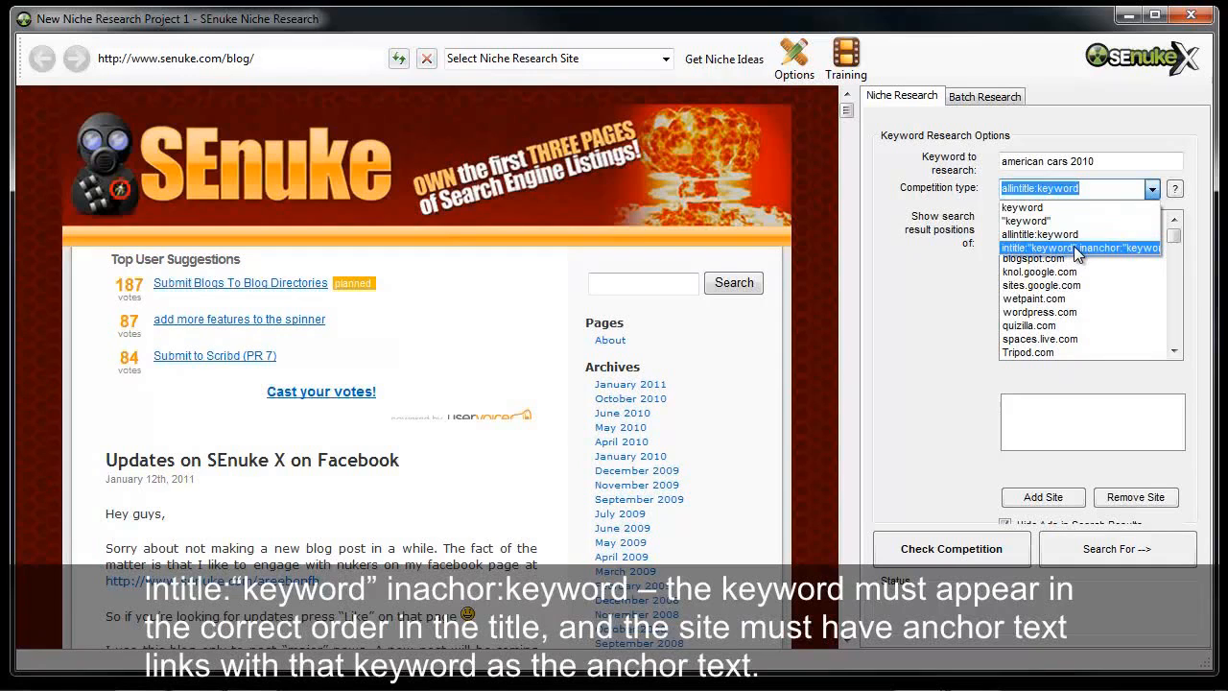
{"action": "left_click", "coordinate": [1077, 250]}
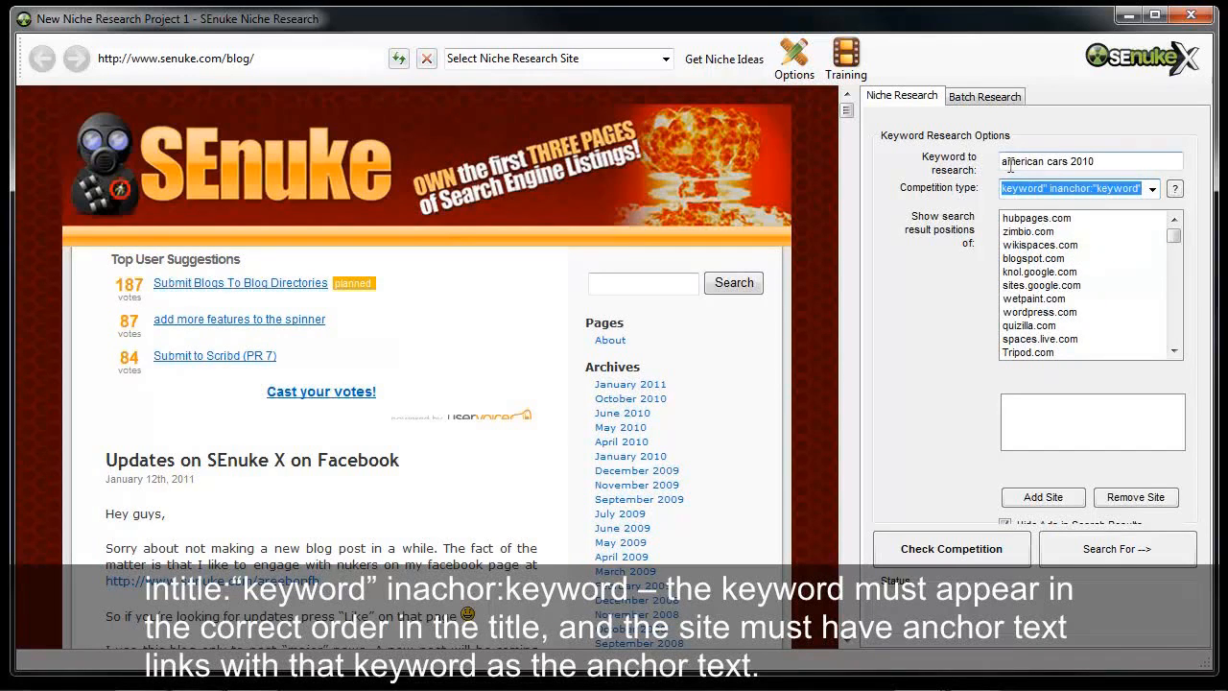
{"action": "left_click_drag", "start_coordinate": [1008, 163], "coordinate": [1121, 175]}
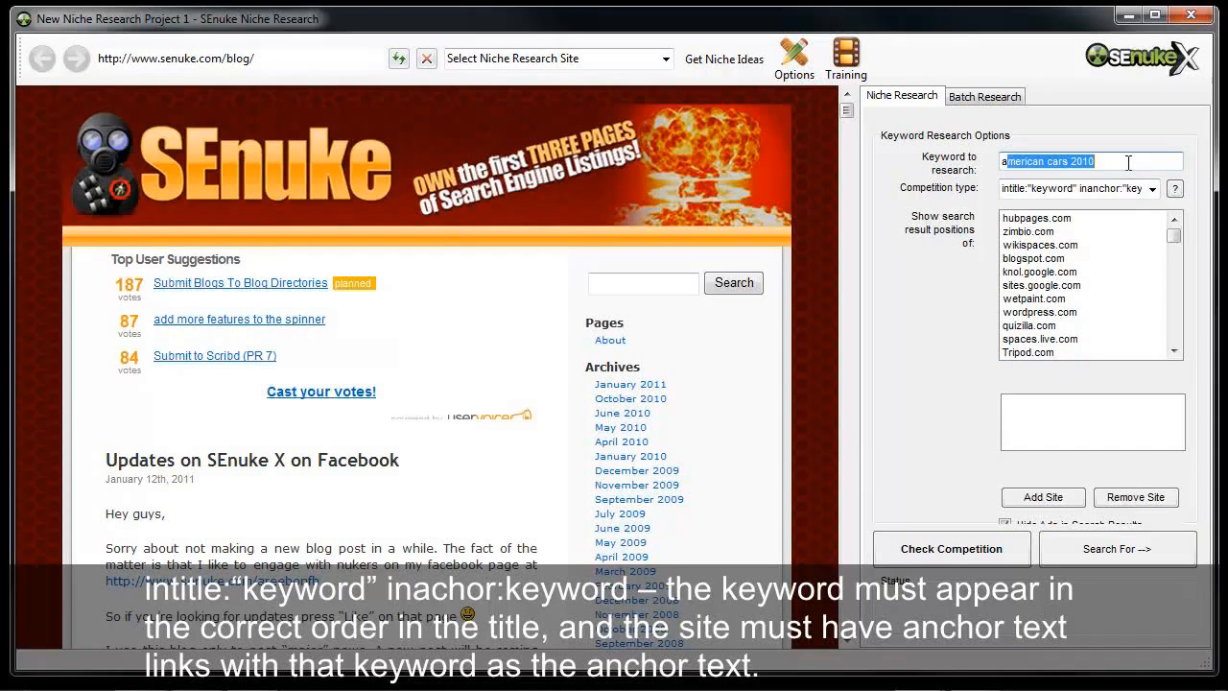
Step: Check the competition for american cars 2010 using the allintitle:keyword type, with hubpages.com selected among the result-position sites
{"action": "left_click", "coordinate": [1152, 188]}
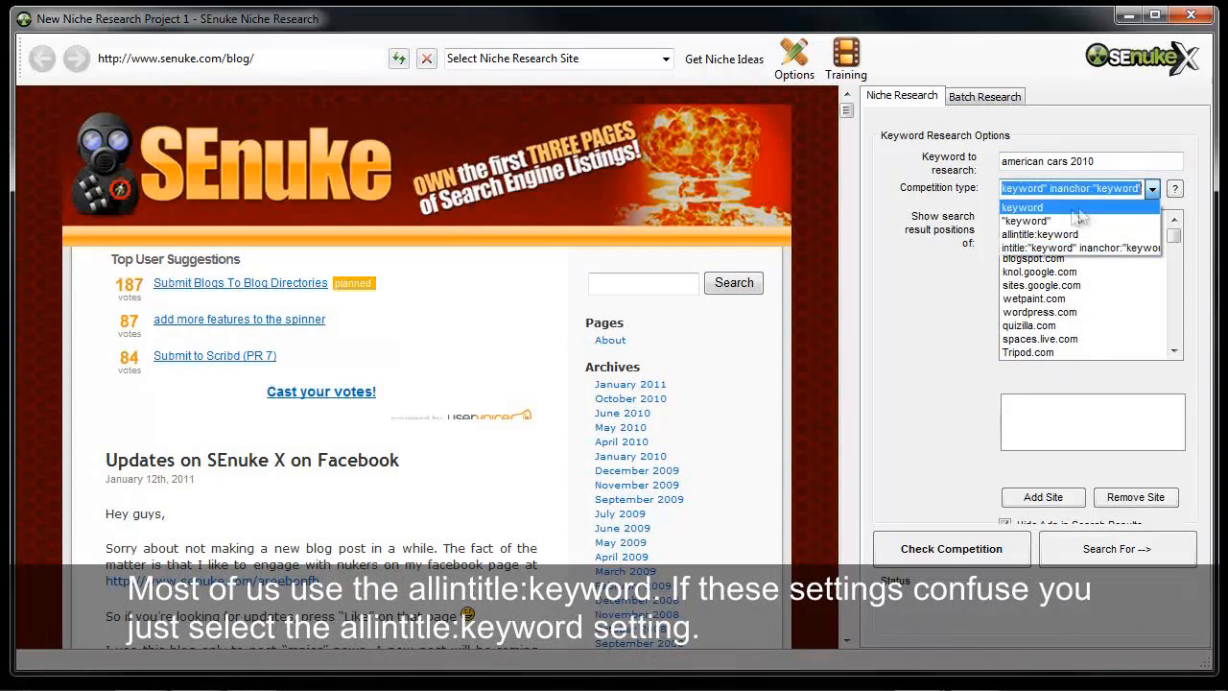
{"action": "left_click", "coordinate": [1041, 235]}
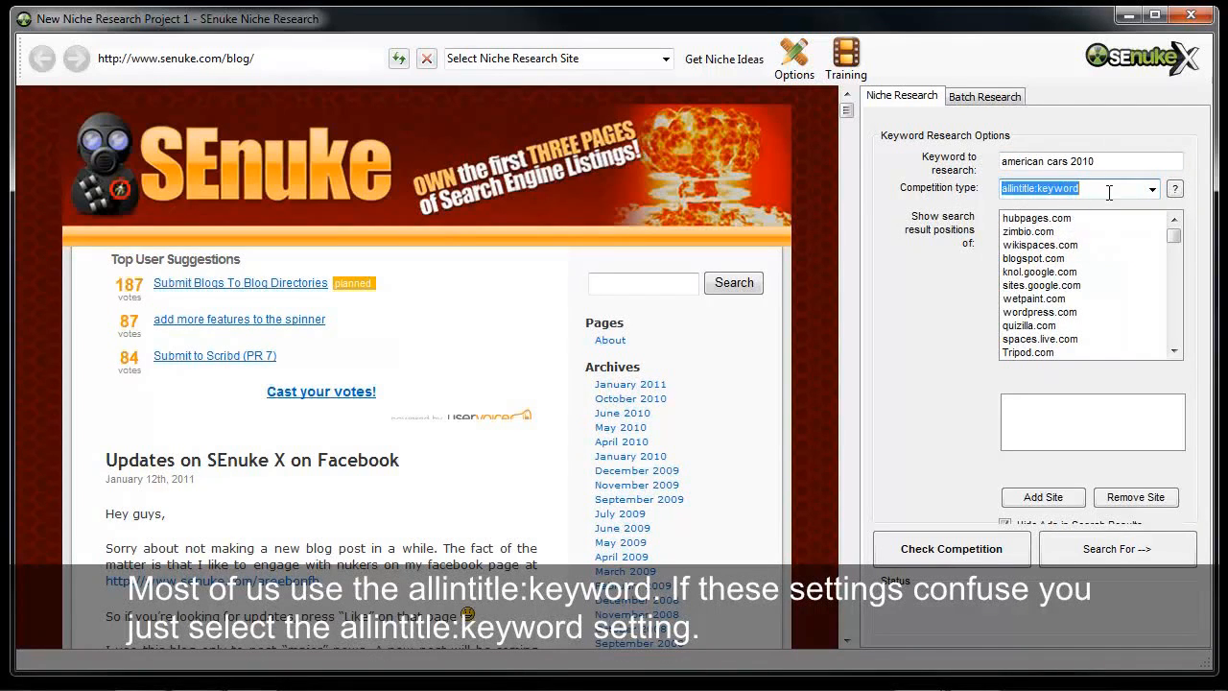
{"action": "left_click", "coordinate": [1053, 220]}
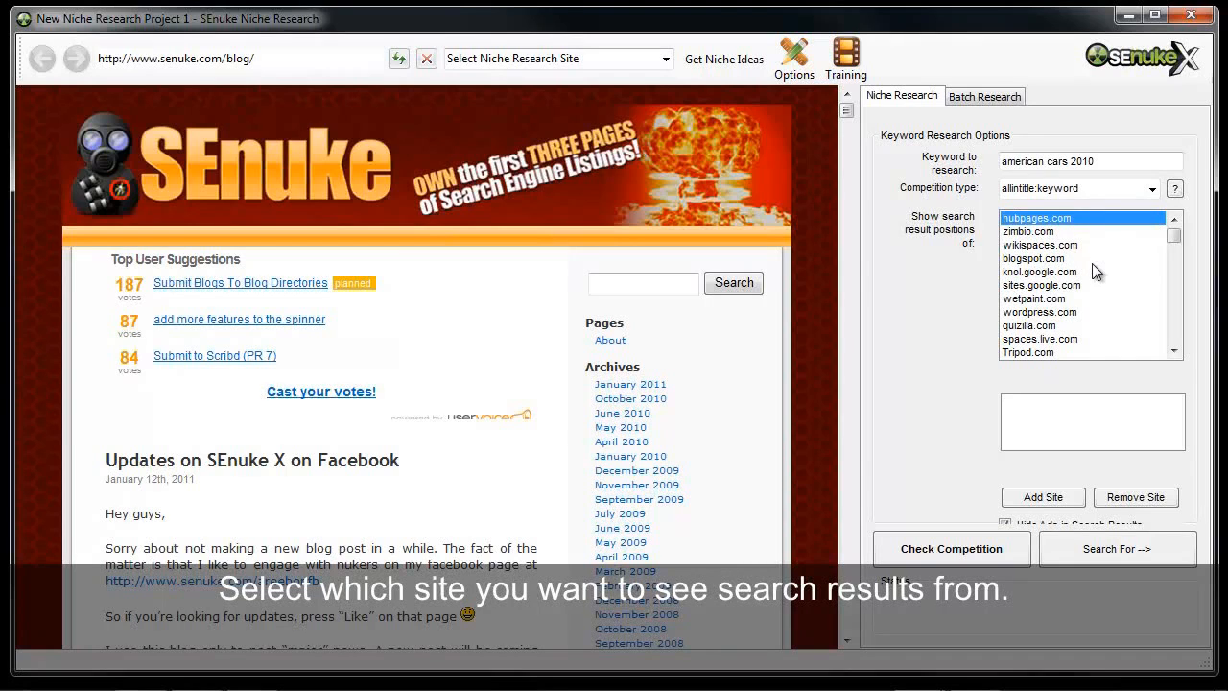
{"action": "left_click", "coordinate": [942, 549]}
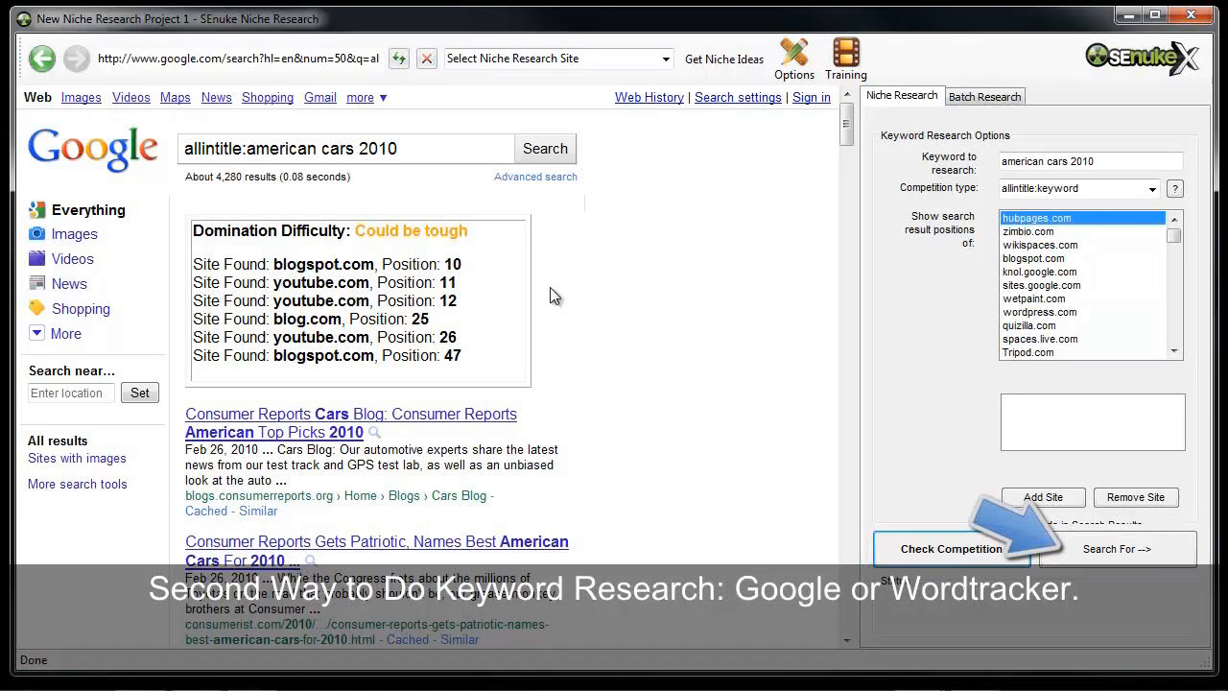
Step: Look up american cars 2010 on Google Keywords Tool and cancel the captcha entry
{"action": "left_click", "coordinate": [1161, 557]}
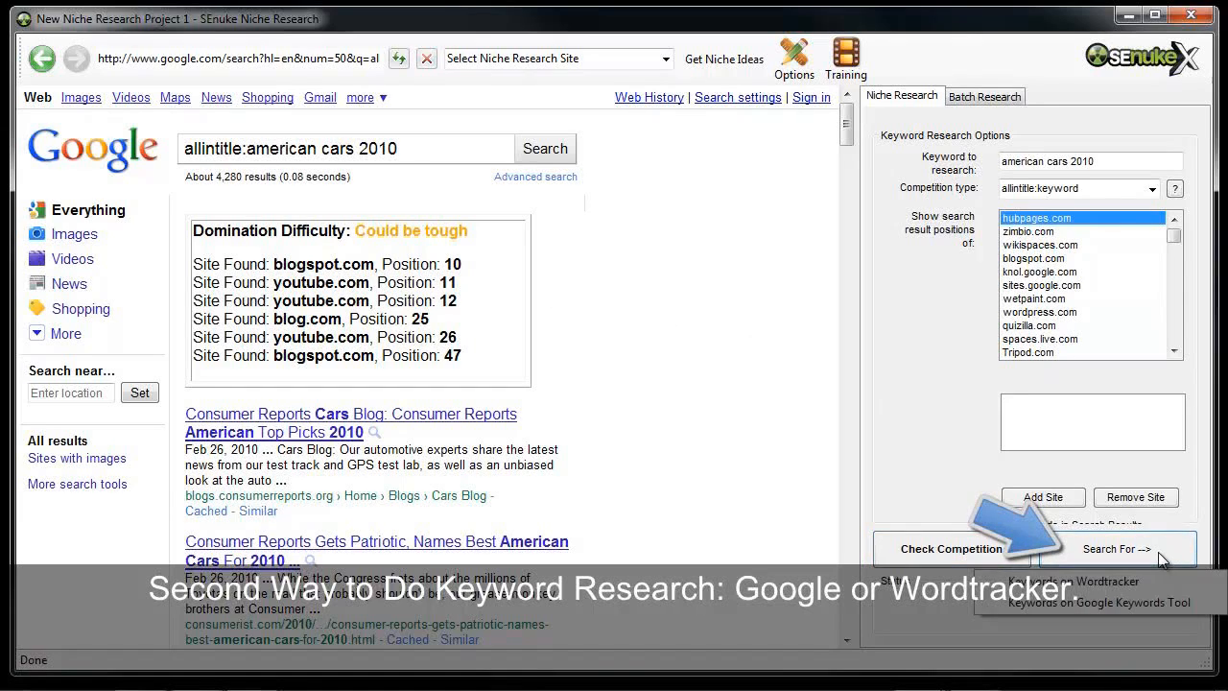
{"action": "left_click", "coordinate": [1111, 601]}
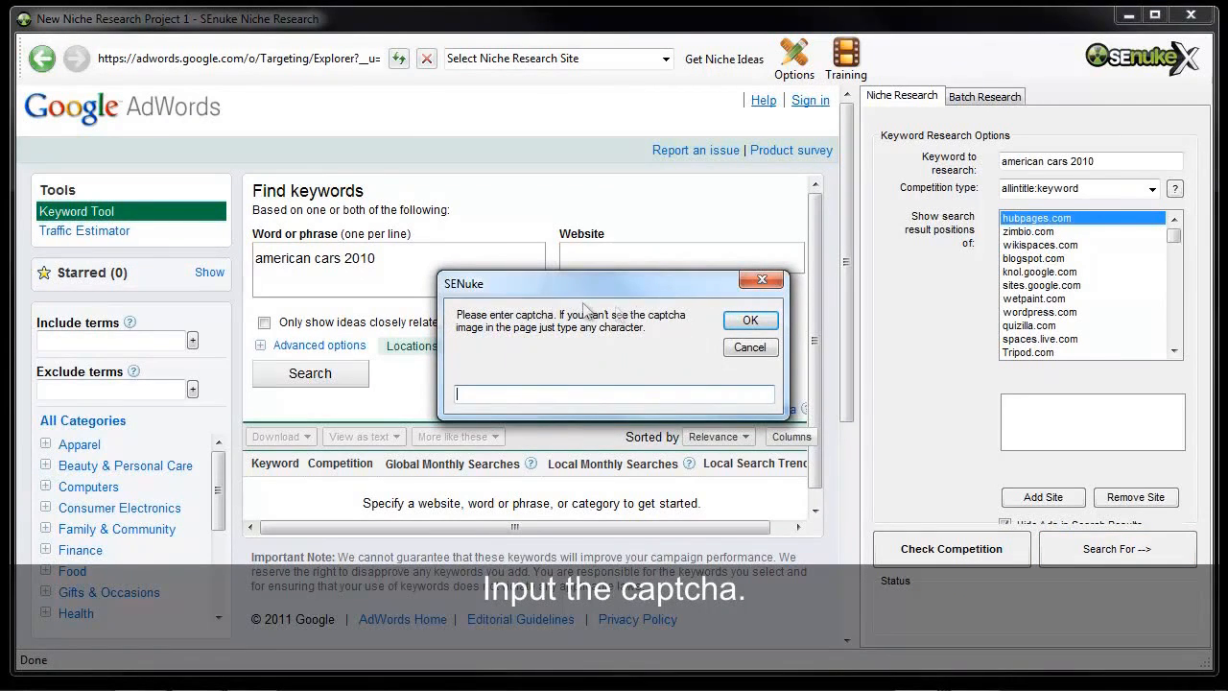
{"action": "left_click", "coordinate": [750, 348]}
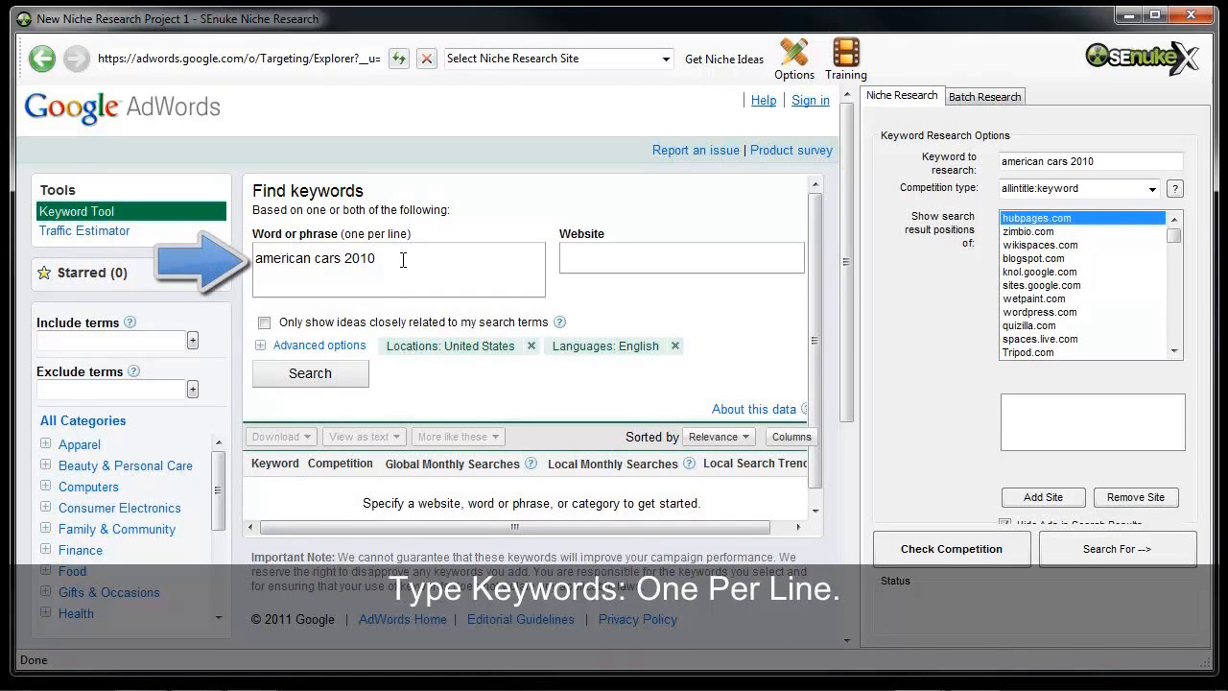
Step: Add "american cars" and "buy american cars" on separate lines below american cars 2010 in the search phrases
{"action": "key", "text": "Return"}
{"action": "type", "text": "american buy"}
{"action": "key", "text": "BackSpace"}
{"action": "key", "text": "BackSpace"}
{"action": "key", "text": "BackSpace"}
{"action": "type", "text": "can"}
{"action": "key", "text": "BackSpace"}
{"action": "type", "text": "rs"}
{"action": "key", "text": "Return"}
{"action": "type", "text": "biu"}
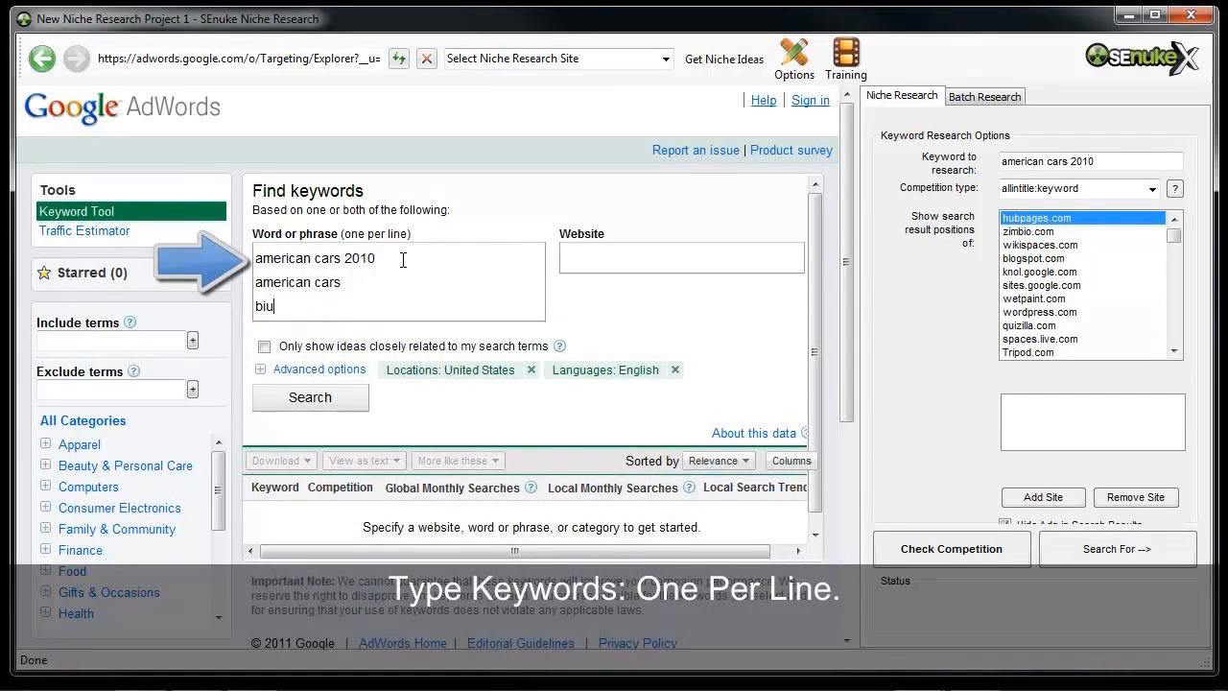
{"action": "key", "text": "BackSpace"}
{"action": "key", "text": "BackSpace"}
{"action": "type", "text": "uy american cars"}
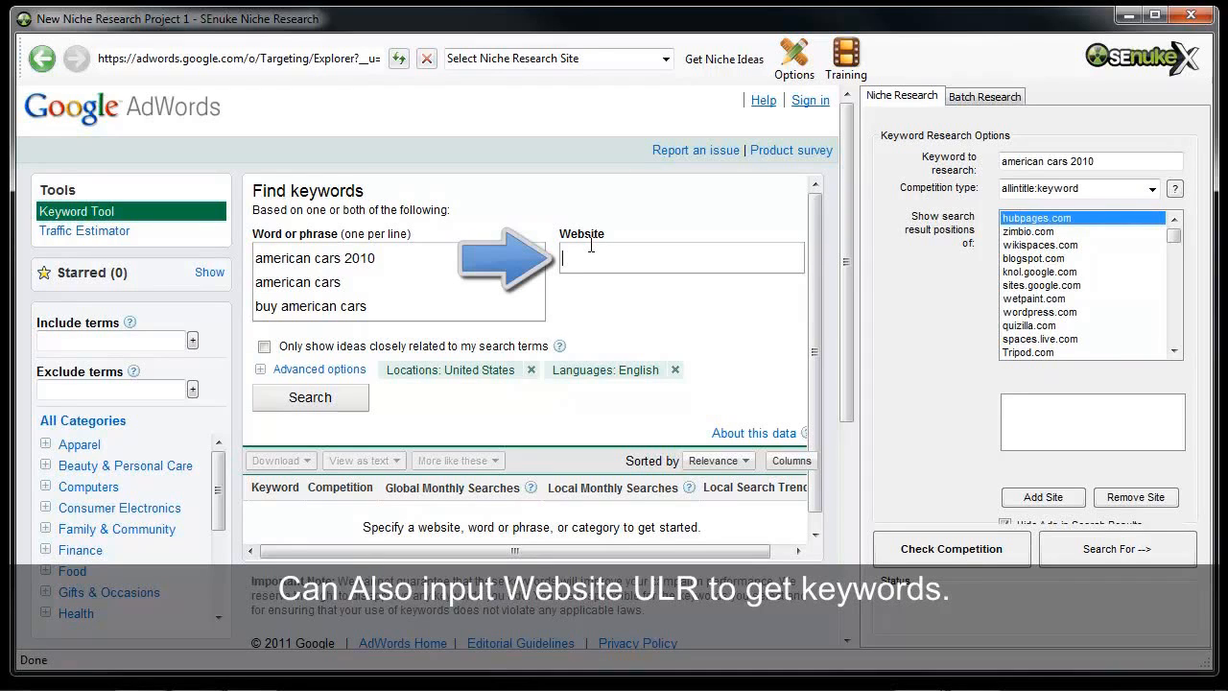
{"action": "type", "text": "www.whatever.com"}
{"action": "key", "text": "ctrl+a"}
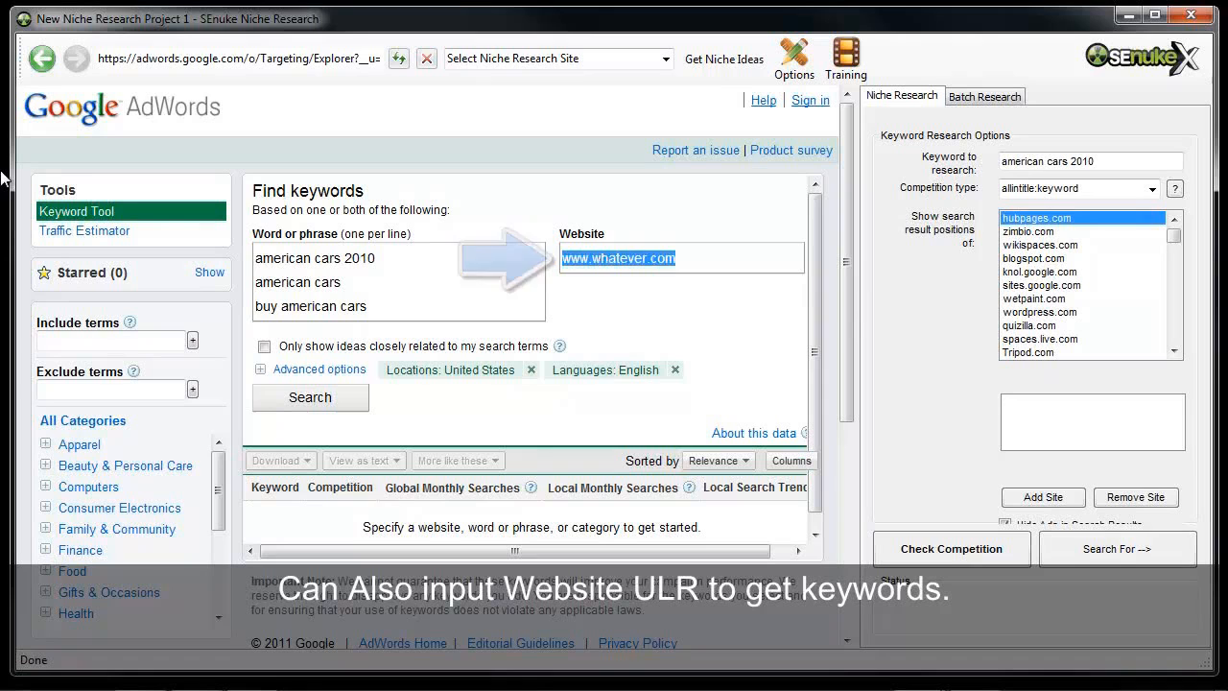
{"action": "key", "text": "BackSpace"}
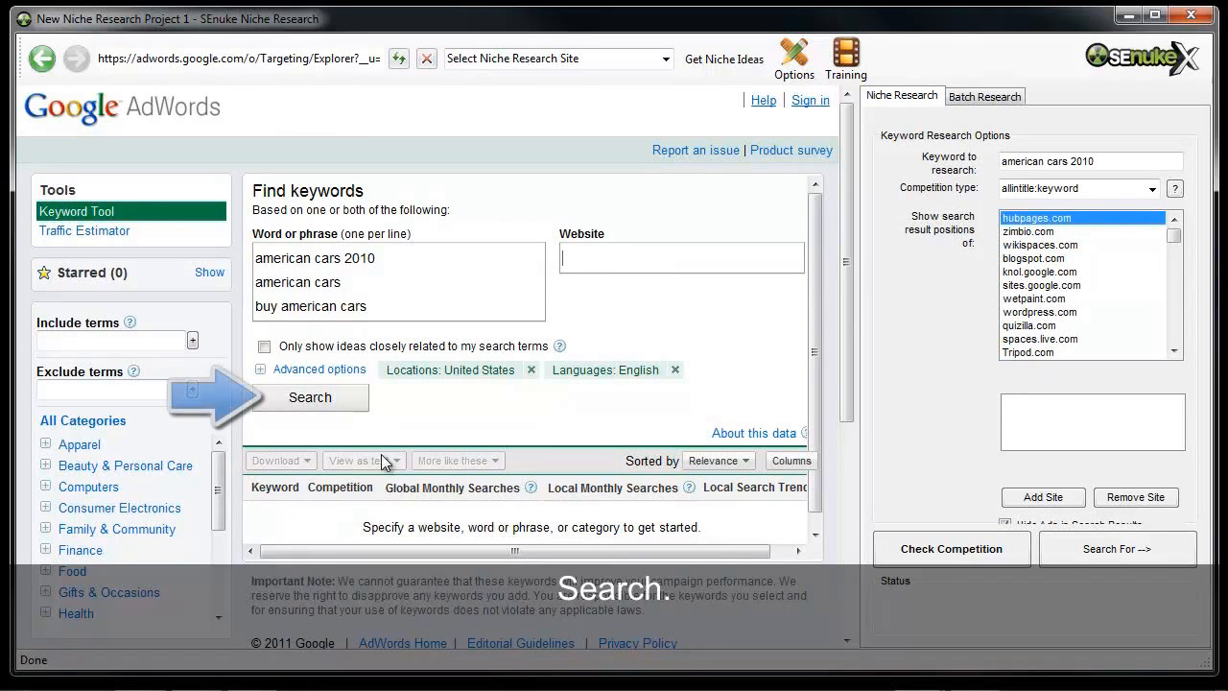
Step: Search for keyword ideas from the three phrases and show 100 rows of results
{"action": "left_click", "coordinate": [324, 395]}
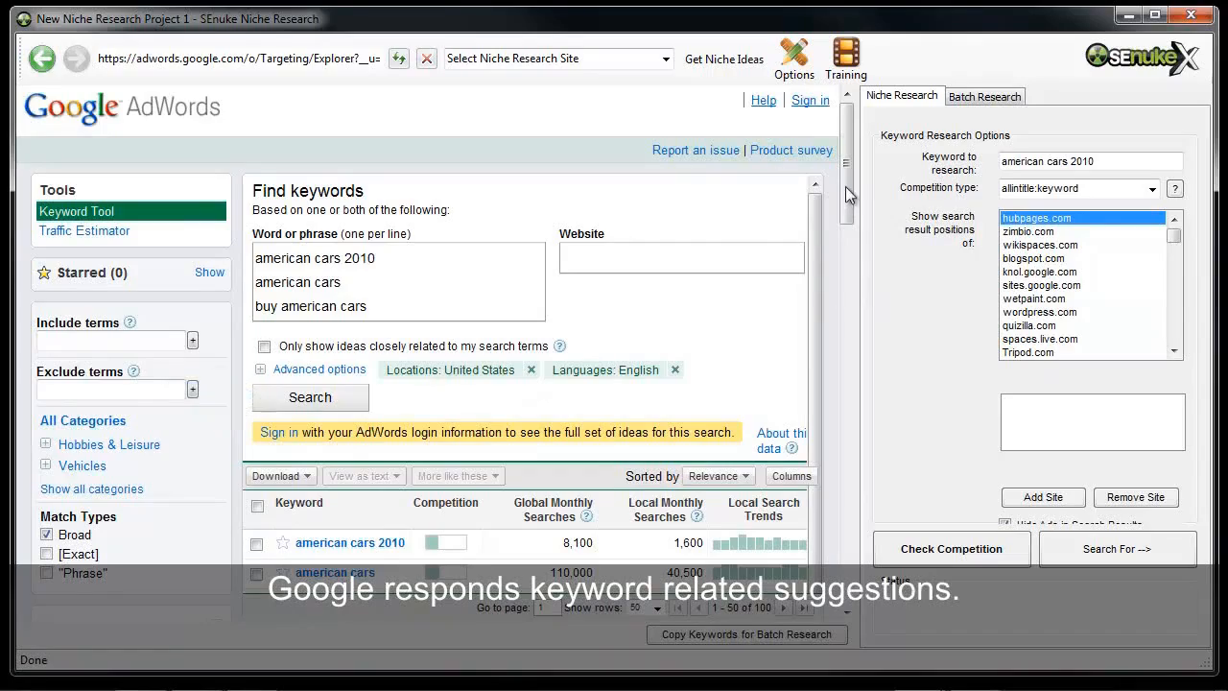
{"action": "left_click_drag", "start_coordinate": [846, 187], "coordinate": [877, 557]}
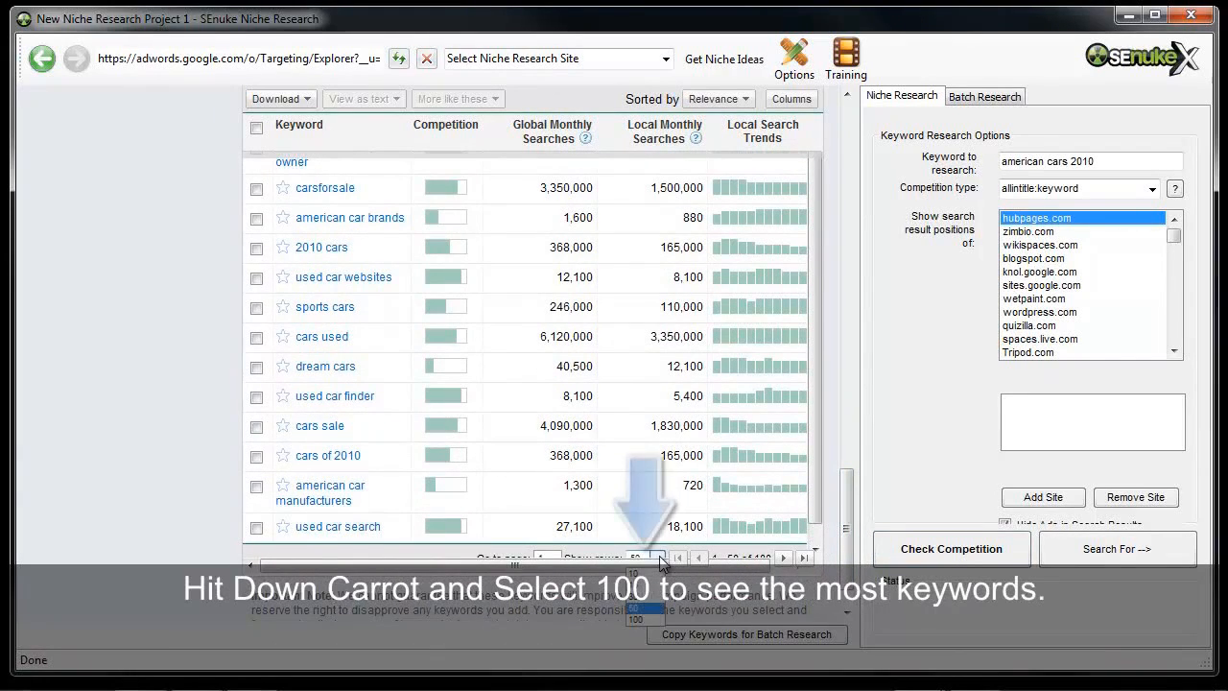
{"action": "left_click", "coordinate": [636, 619]}
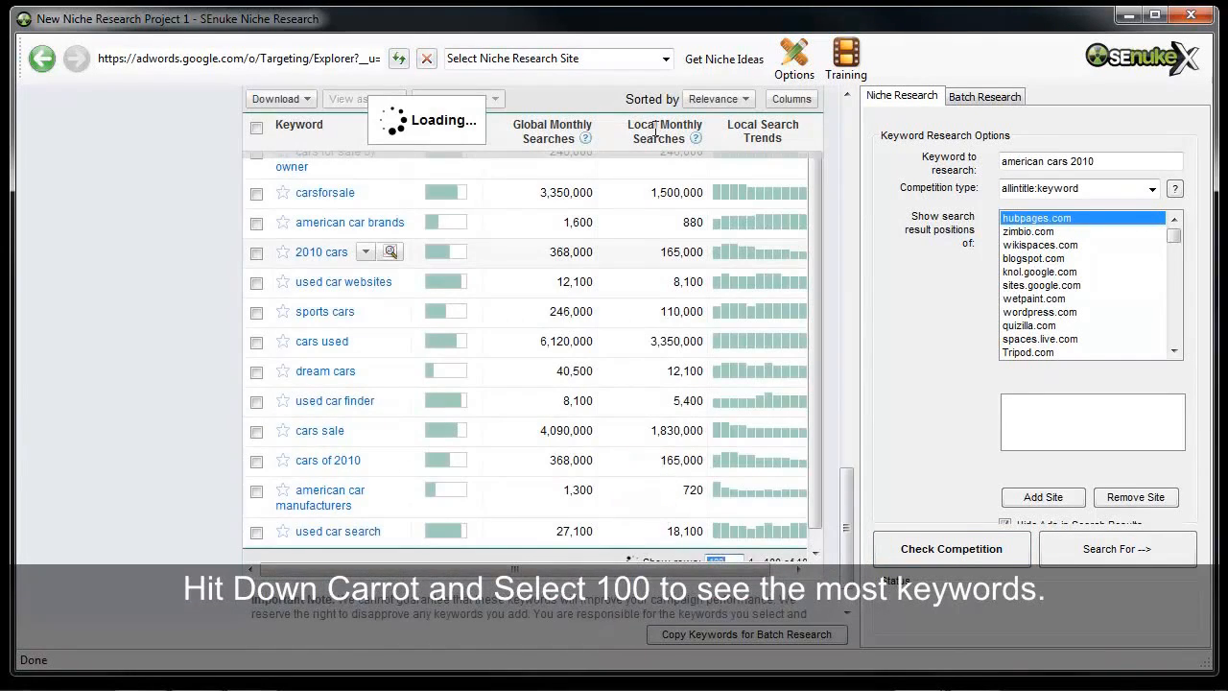
Step: Copy the suggested keywords for batch research and start finding their competition
{"action": "left_click_drag", "start_coordinate": [849, 358], "coordinate": [844, 611]}
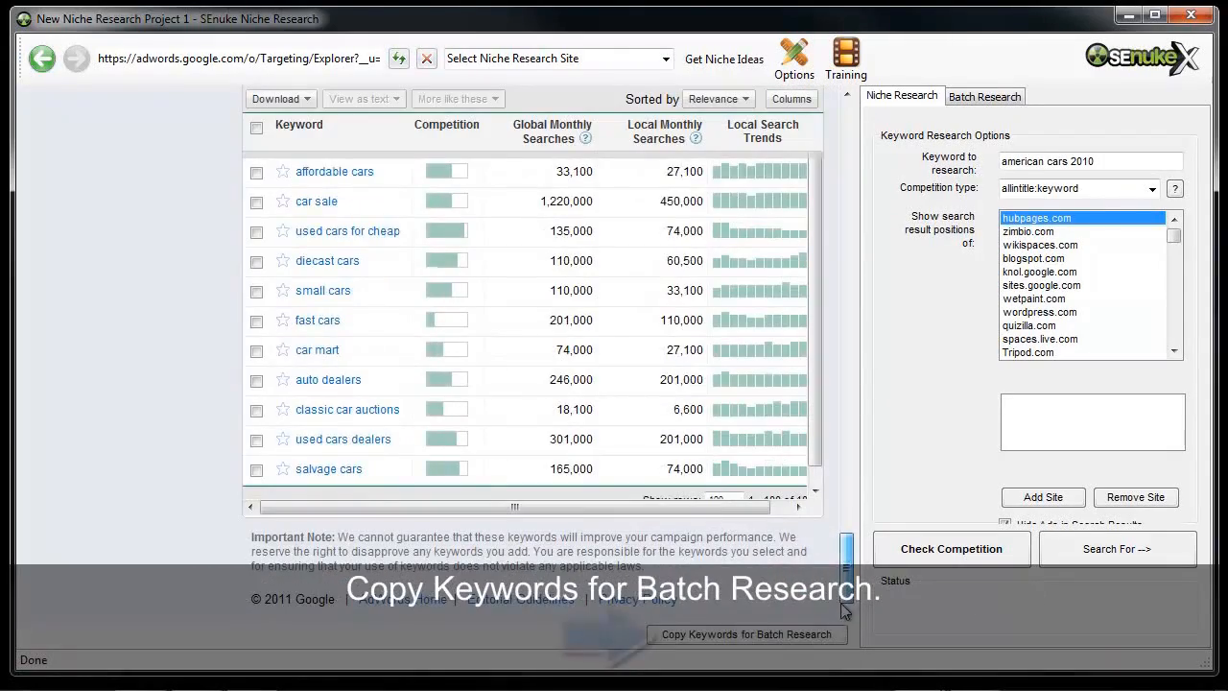
{"action": "left_click", "coordinate": [776, 637]}
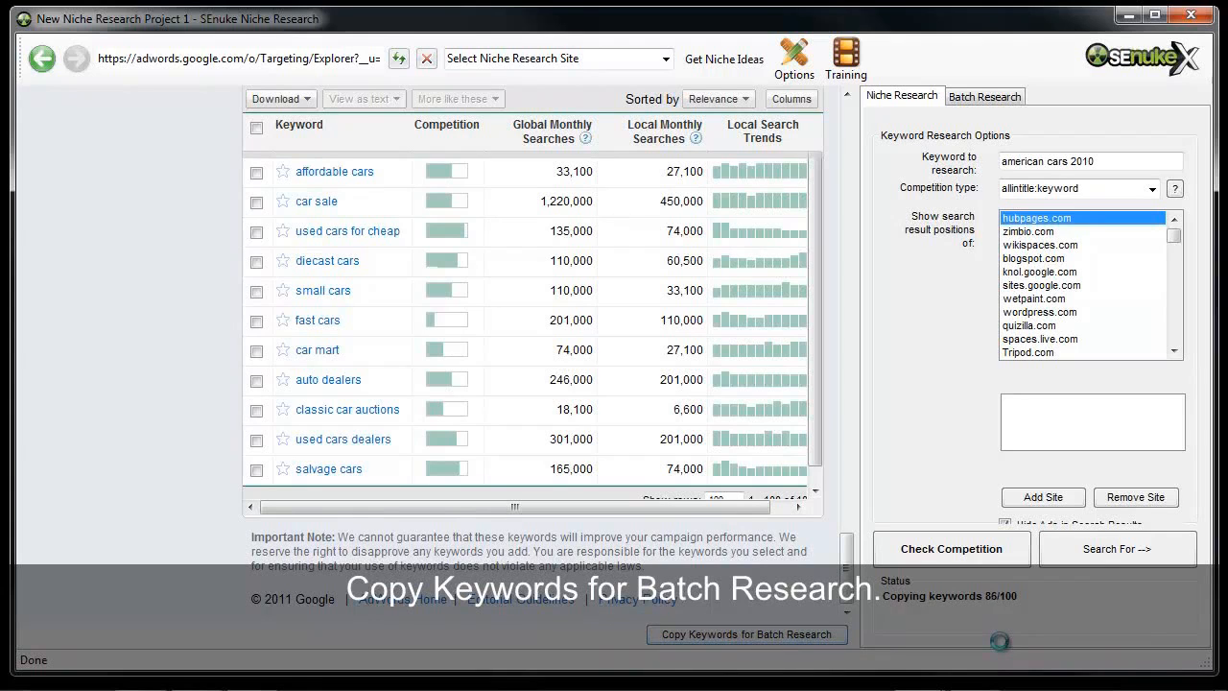
{"action": "left_click", "coordinate": [981, 567]}
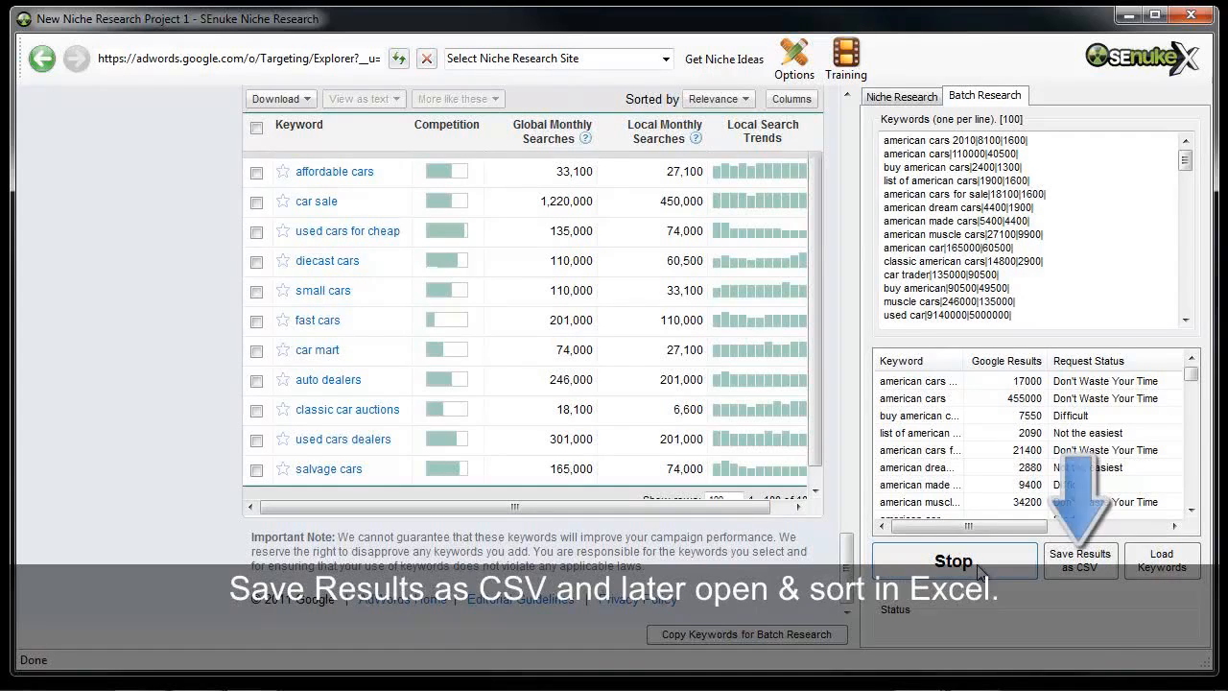
Step: Open the CSV save dialog for the batch results and the dialog for loading a keyword file, cancelling both
{"action": "left_click", "coordinate": [1082, 559]}
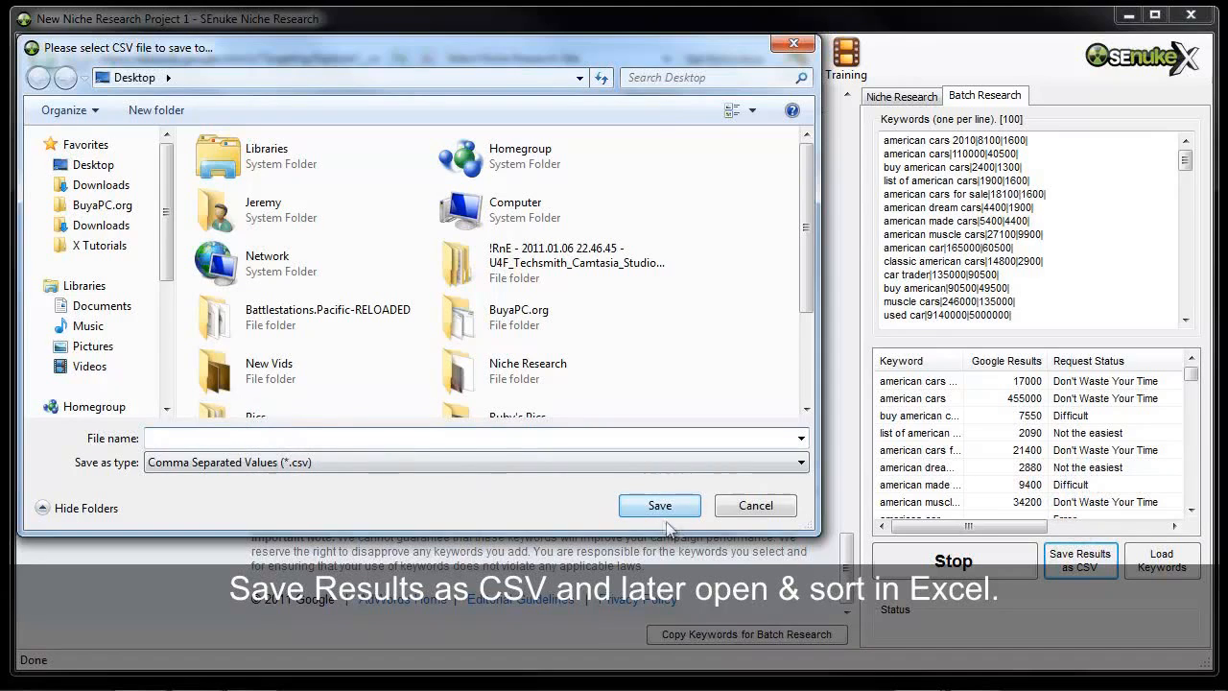
{"action": "left_click", "coordinate": [755, 505]}
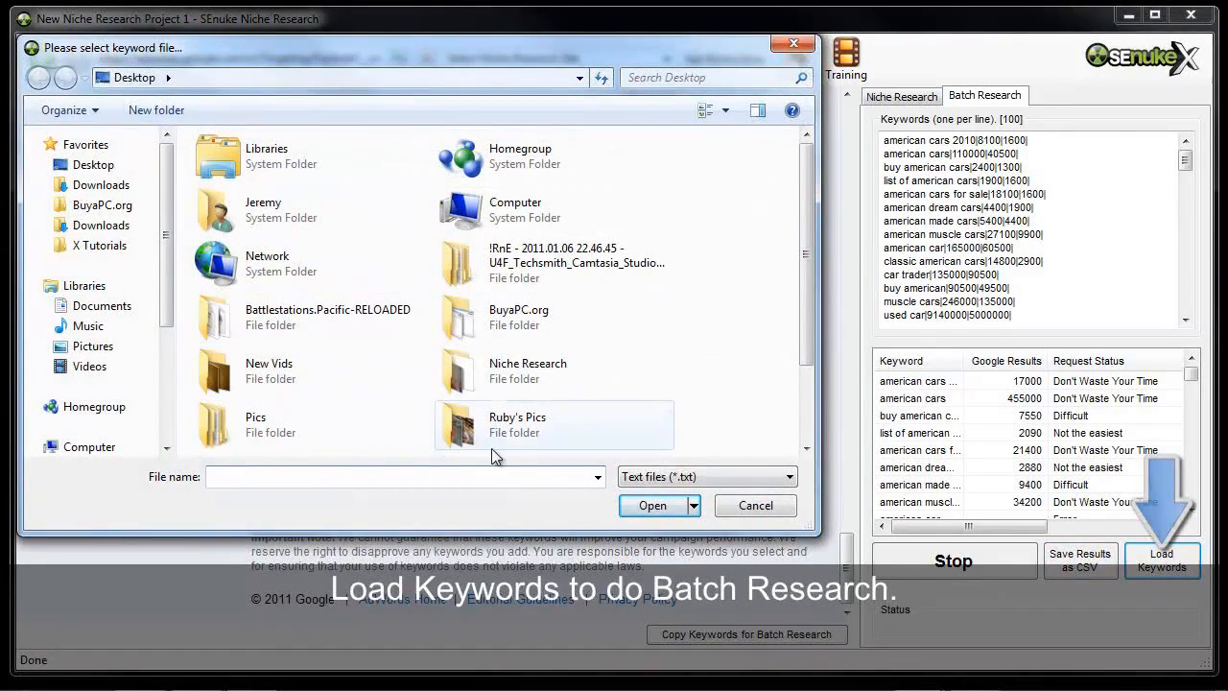
{"action": "left_click", "coordinate": [755, 505]}
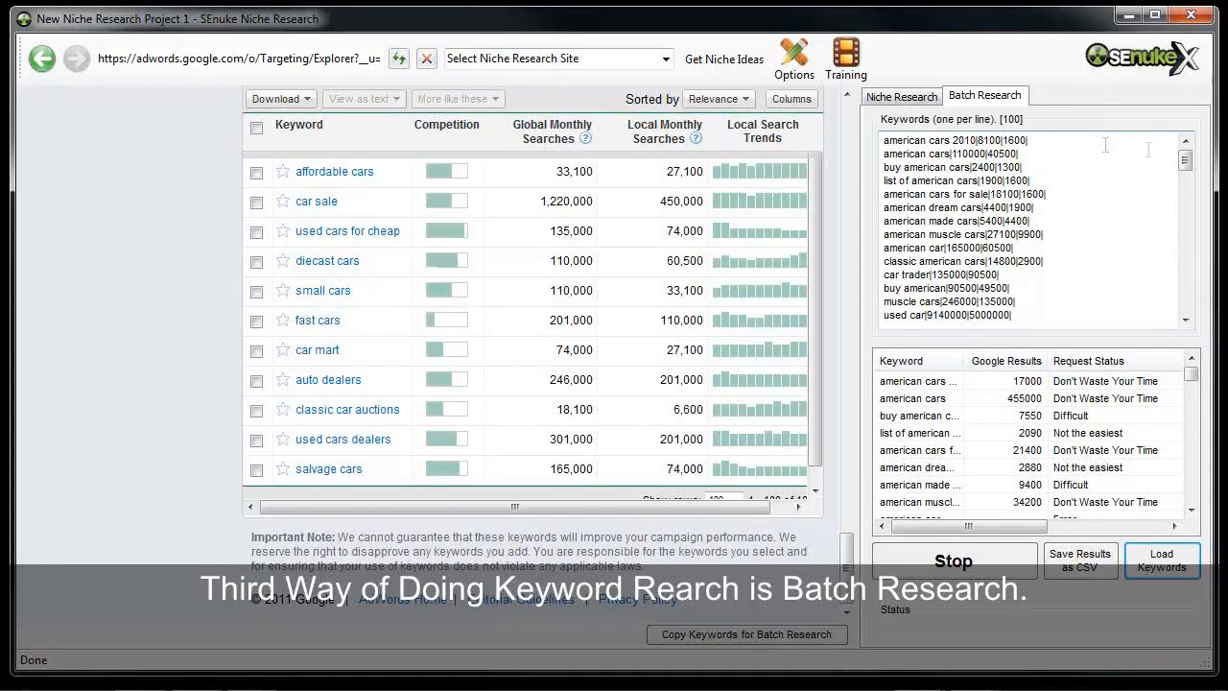
{"action": "mouse_move", "coordinate": [1188, 159]}
{"action": "left_mouse_down"}
{"action": "mouse_move", "coordinate": [1195, 302]}
{"action": "mouse_move", "coordinate": [1207, 145]}
{"action": "left_mouse_up"}
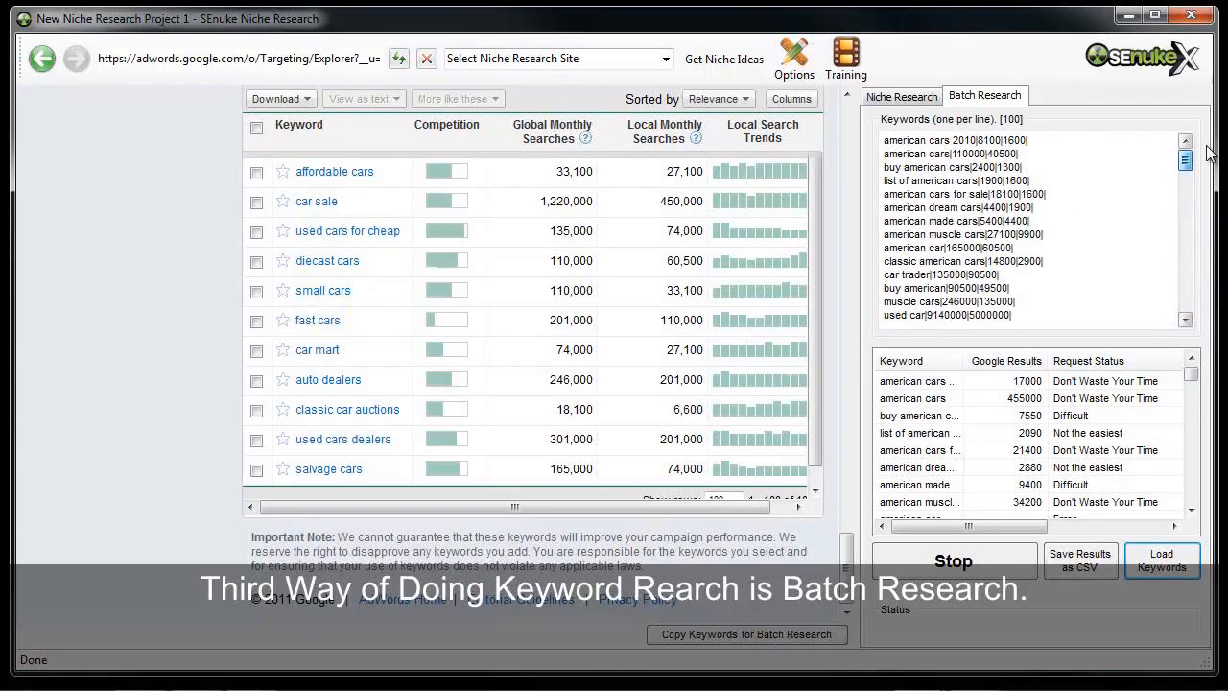